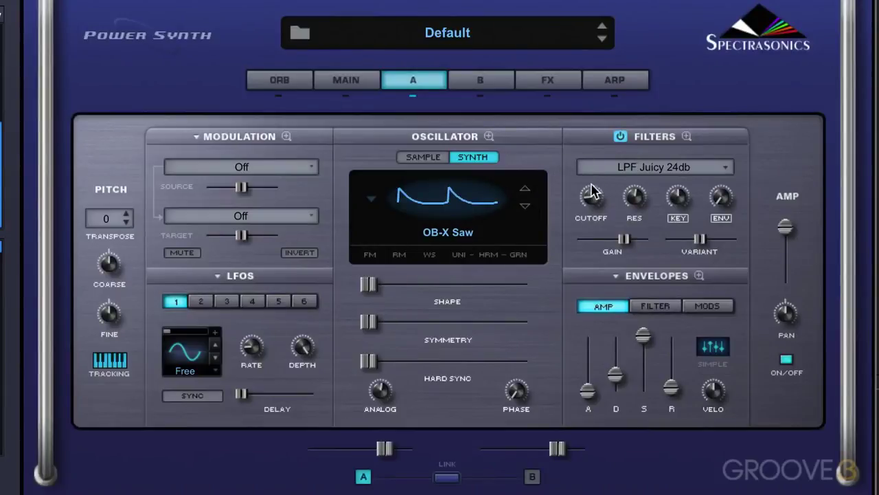
Step: Raise layer A's LPF Juicy 24db cutoff from 0.143 kHz to about 0.70 kHz
mouse_move(591, 198)
left_mouse_down()
mouse_move(591, 172)
mouse_move(590, 199)
left_mouse_up()
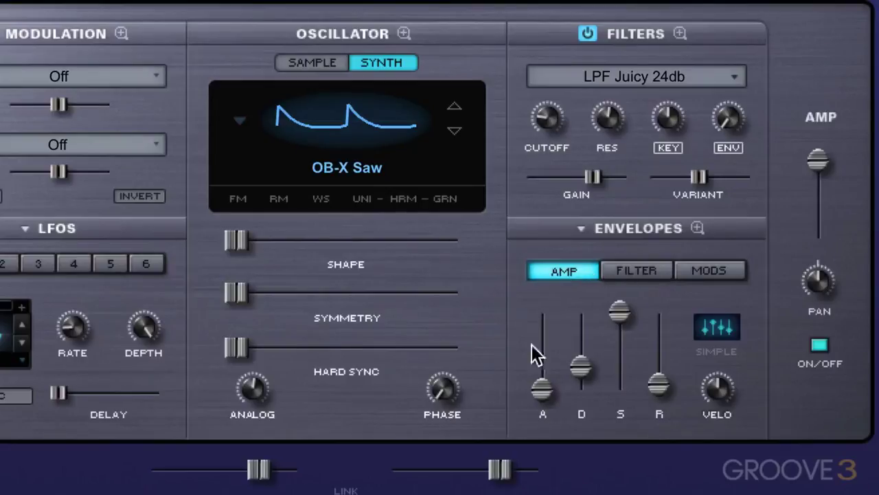
Step: Switch the Envelopes section to the FILTER envelope to view its ADSR values
left_click(635, 274)
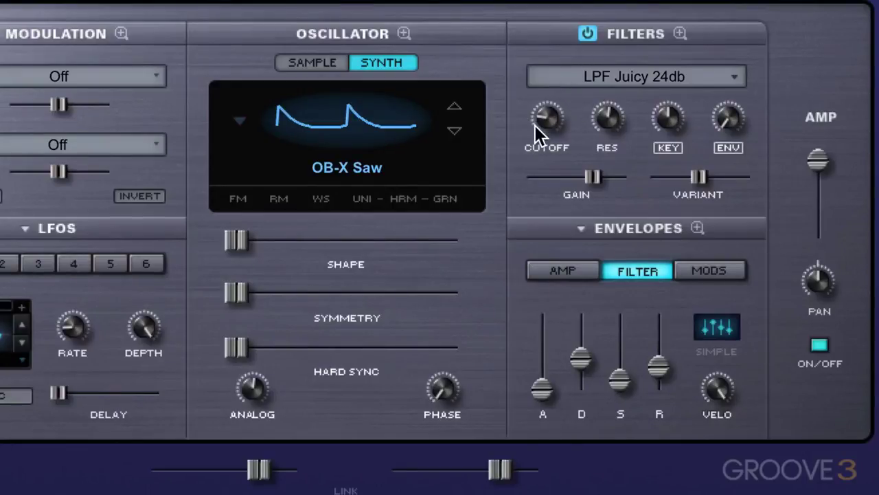
Step: Turn the ENV amount up to 1.000, then compare the amp and filter envelopes
mouse_move(721, 82)
left_click_drag(721, 81, 721, 28)
left_click(575, 273)
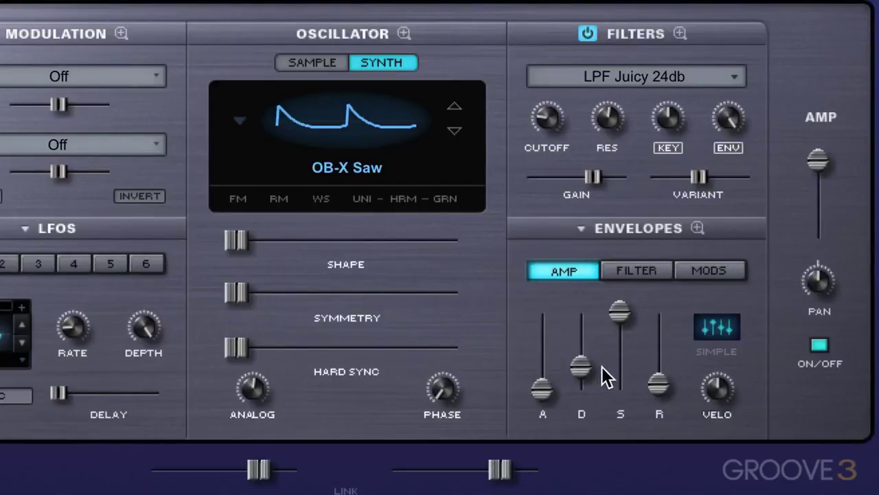
left_click(630, 270)
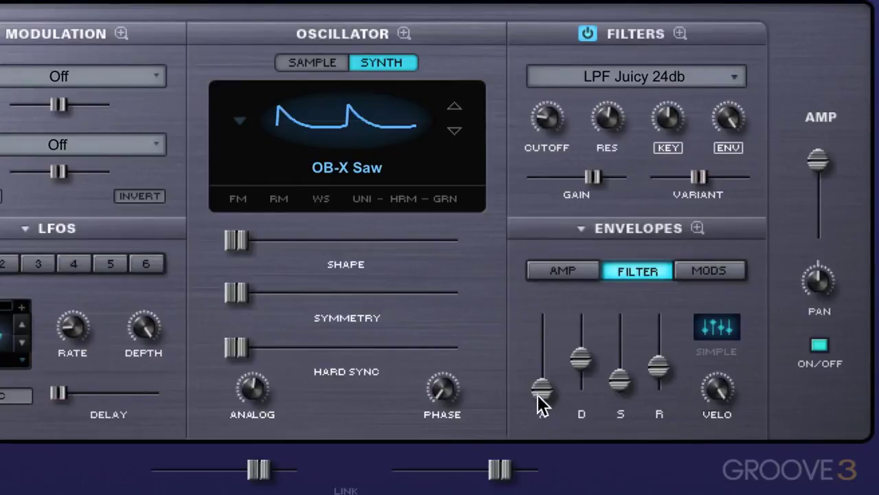
mouse_move(542, 397)
Step: Set the filter envelope attack to about 1.52 sec after trying longer values
left_click_drag(544, 393, 544, 356)
left_click_drag(542, 354, 546, 343)
left_click_drag(545, 345, 545, 374)
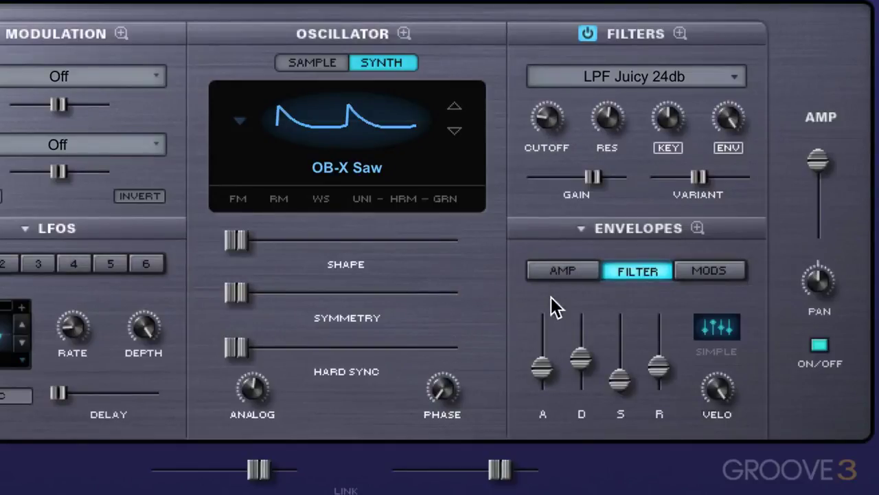
left_click_drag(553, 379, 558, 378)
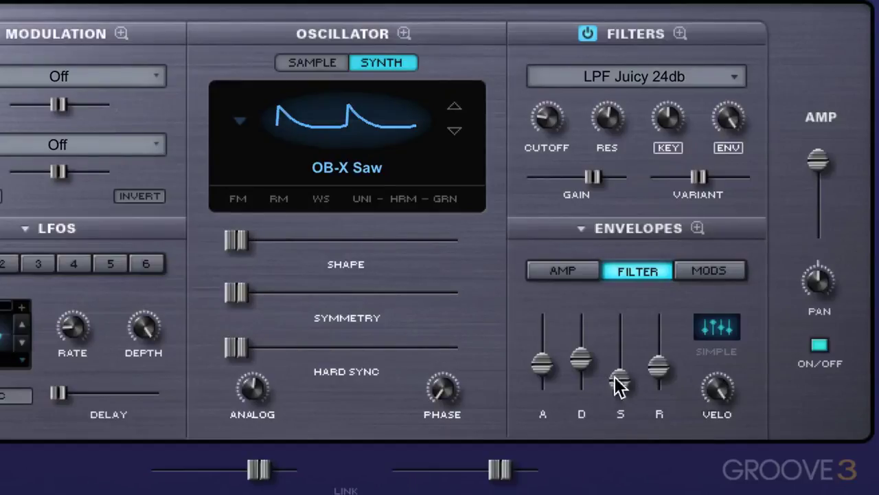
Step: Settle the filter envelope decay at about 0.38 sec after trying 0.29–5.71 sec
left_click_drag(584, 359, 582, 373)
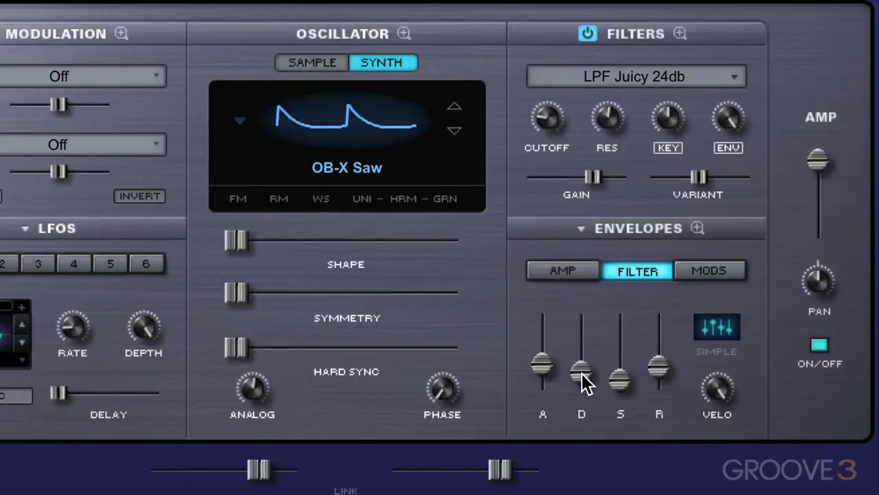
left_click_drag(584, 373, 584, 375)
left_click_drag(582, 375, 581, 383)
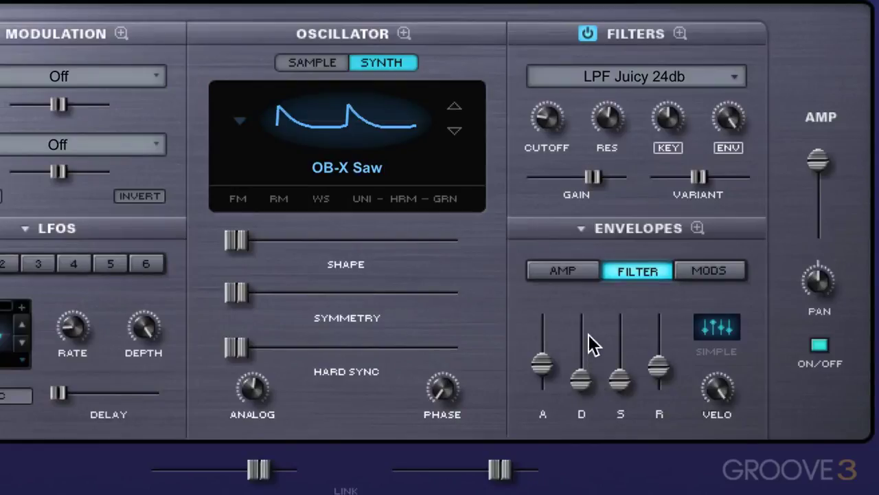
left_click_drag(585, 380, 586, 346)
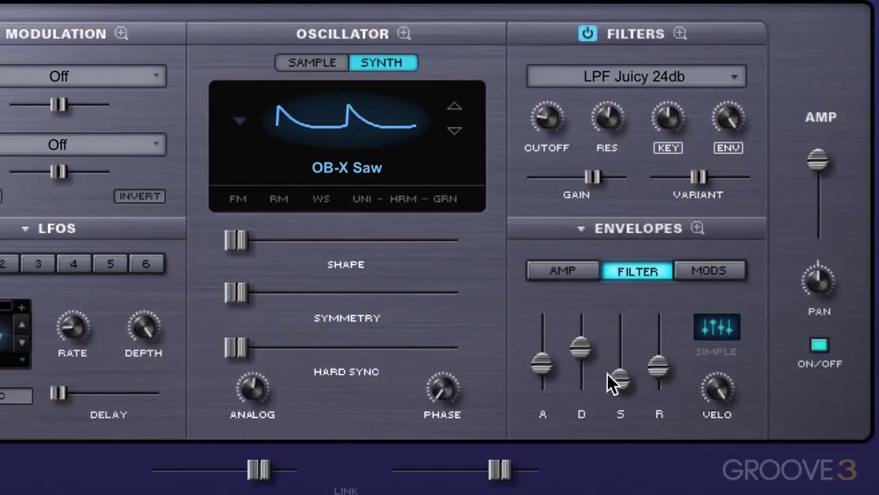
left_click_drag(589, 344, 589, 379)
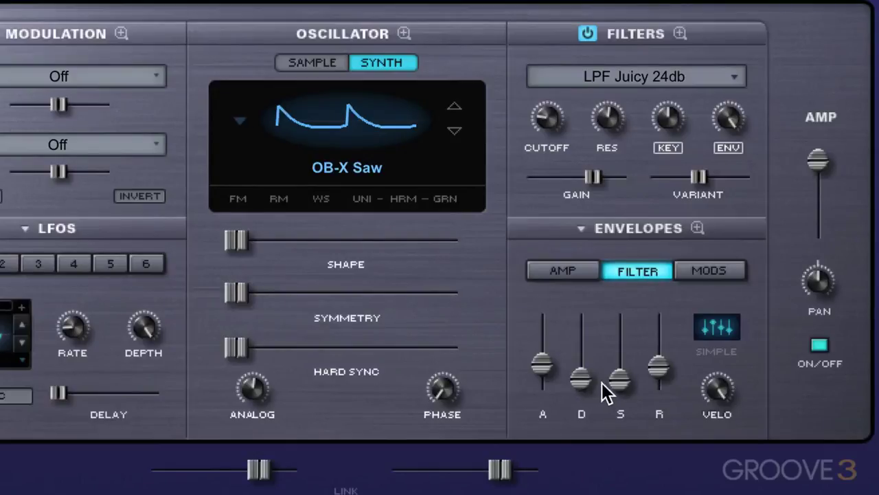
Step: Set the filter envelope sustain to about 0.17 after trying up to 0.59
left_click_drag(617, 381, 619, 371)
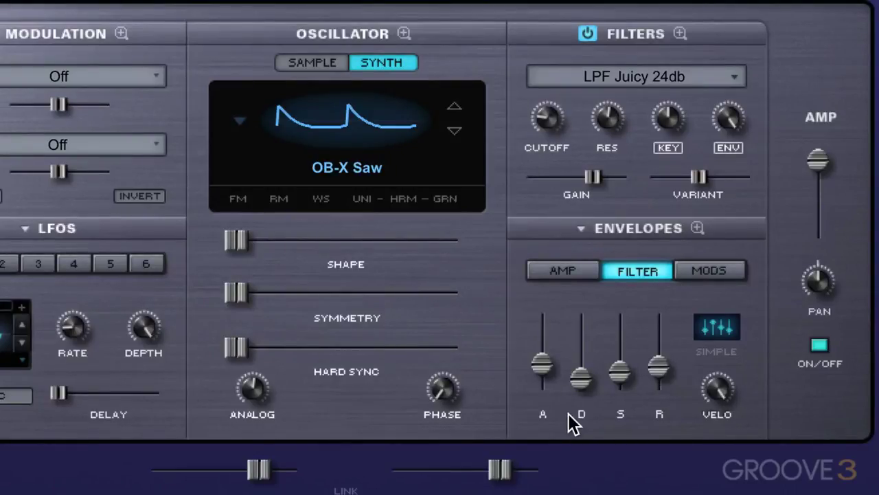
left_click_drag(620, 372, 619, 362)
left_click_drag(619, 362, 619, 349)
left_click_drag(619, 346, 621, 370)
Step: Lengthen the amp envelope release slightly, then go back to the filter envelope
left_click(568, 272)
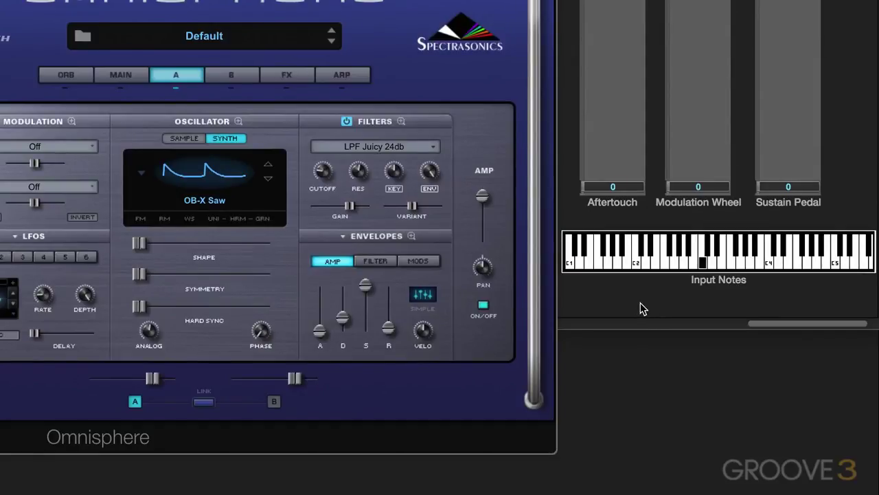
left_click_drag(388, 330, 388, 321)
left_click(389, 323)
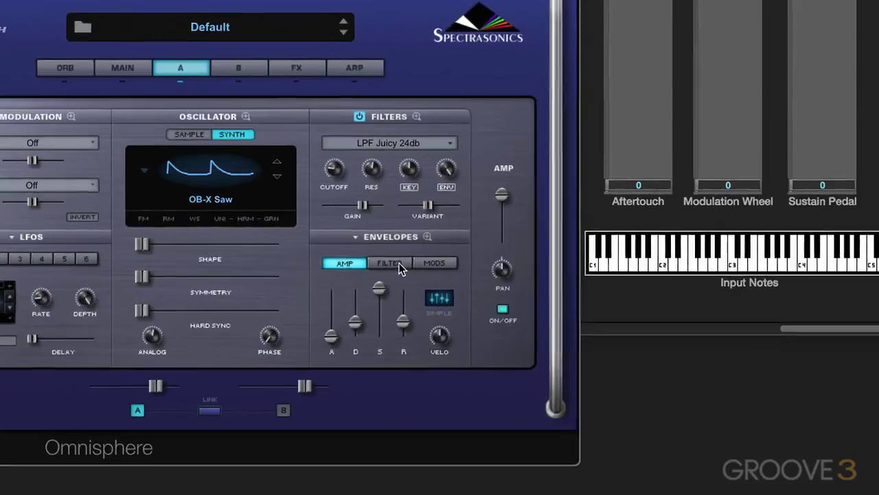
left_click(389, 262)
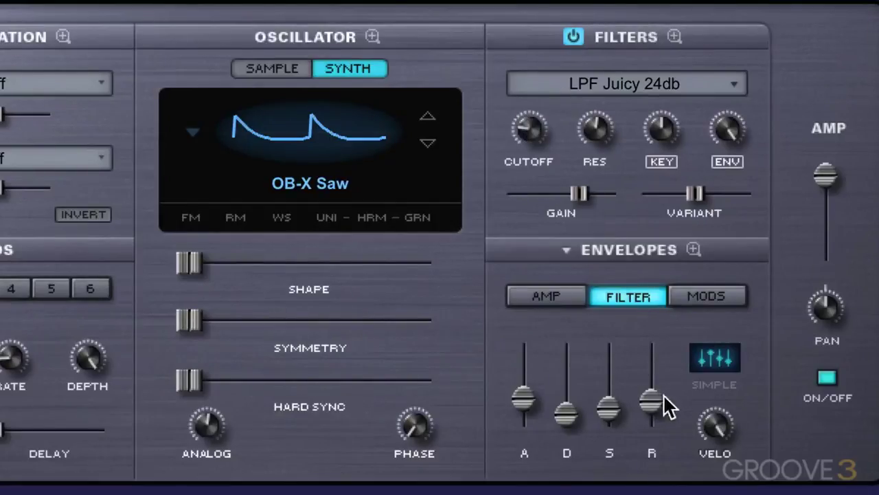
Step: Set the filter envelope release to about 1.17 sec and attack to about 3.15 sec
left_click_drag(659, 398, 656, 410)
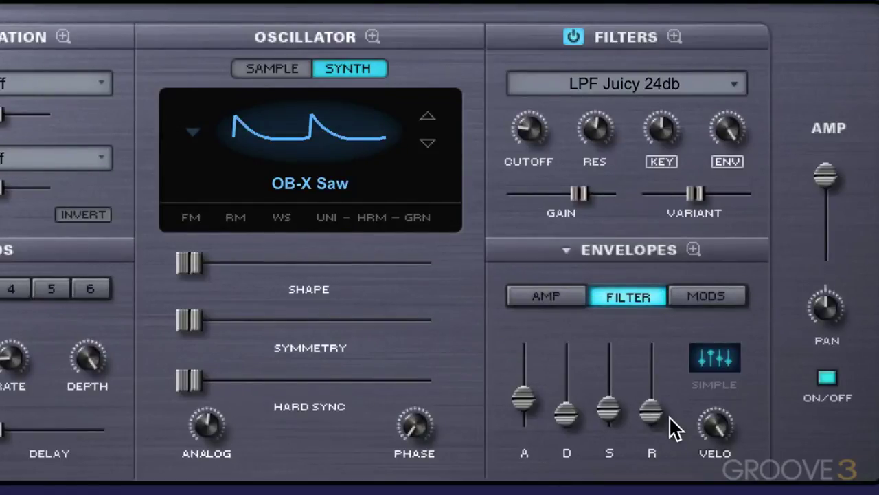
left_click_drag(656, 414, 657, 389)
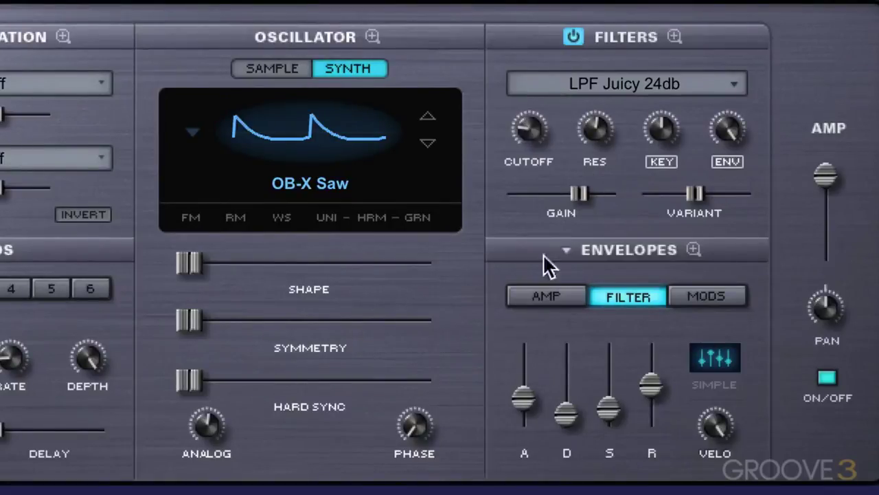
left_click_drag(656, 388, 655, 406)
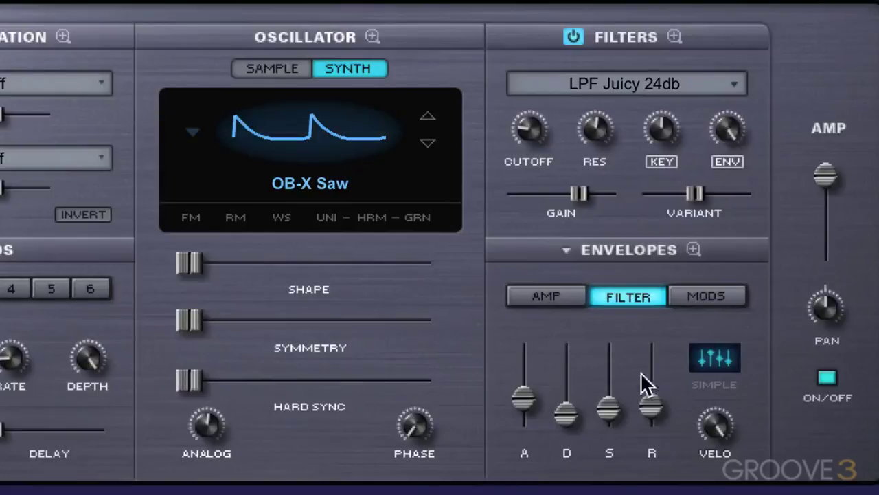
left_click_drag(525, 411, 523, 391)
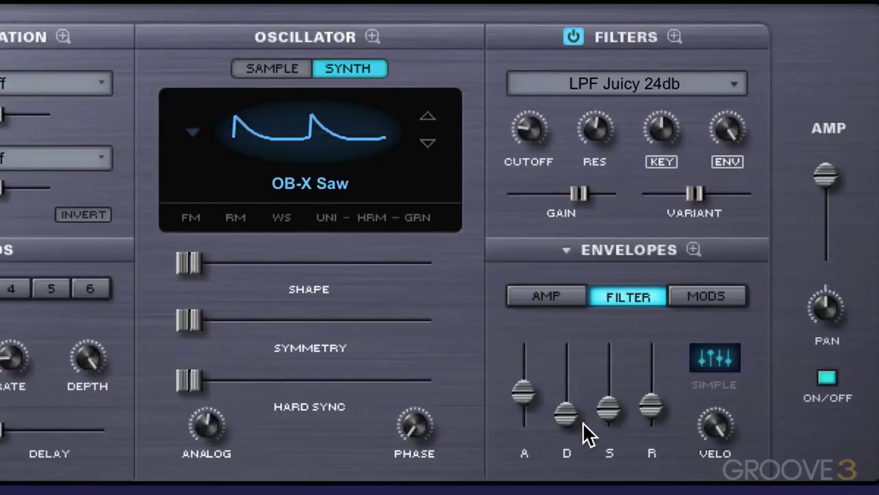
Step: Lower the filter envelope amount from 1.000 down to 0.095
left_click_drag(731, 128, 707, 274)
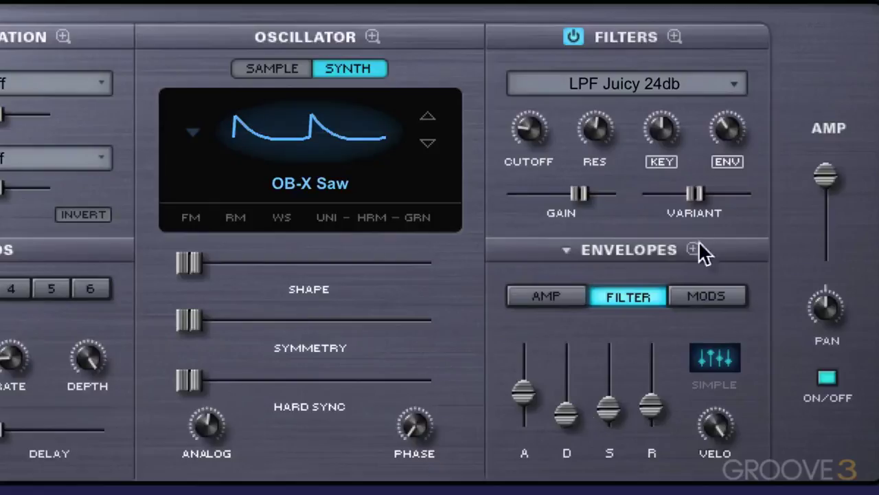
left_click_drag(734, 133, 720, 195)
left_click_drag(726, 133, 726, 135)
Step: Bring the ENV amount up from 0.095 to about 0.275
left_click_drag(719, 129, 739, 111)
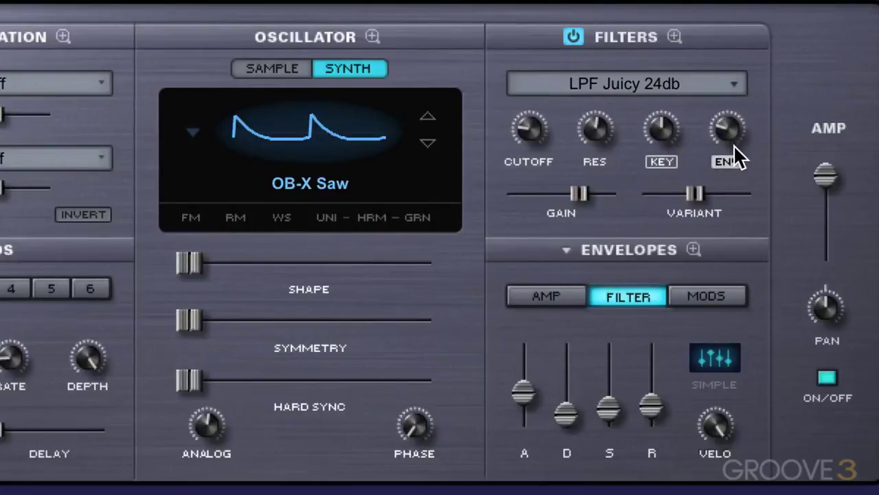
left_click_drag(726, 135, 728, 128)
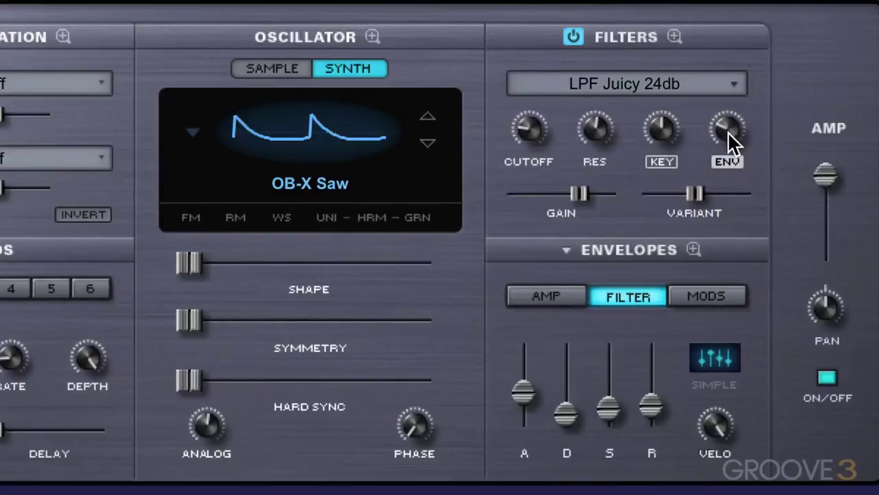